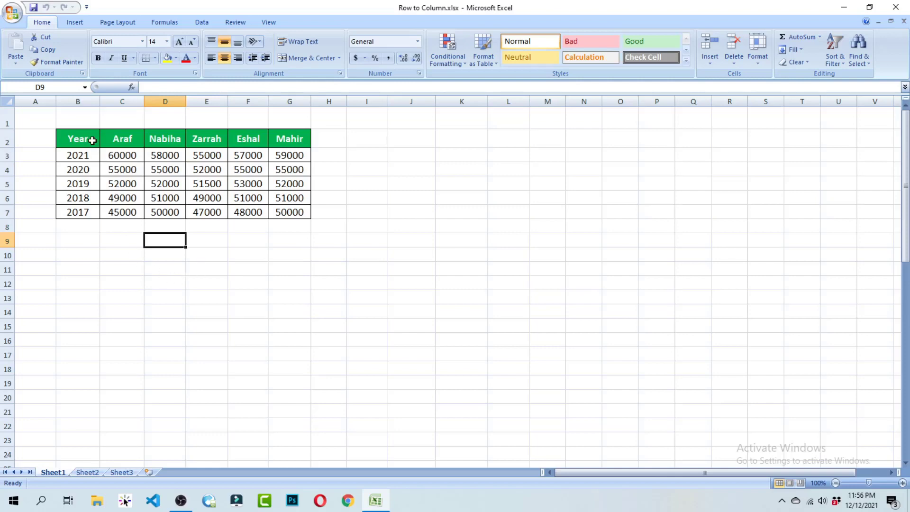
- Examine the table in B2:G7, including its year labels, name headers and figures
drag(90, 157, 96, 200)
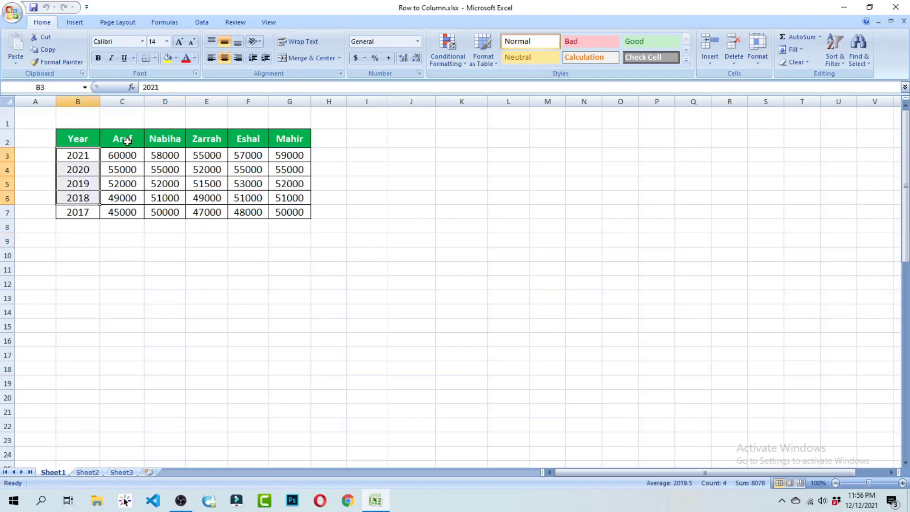
click(128, 140)
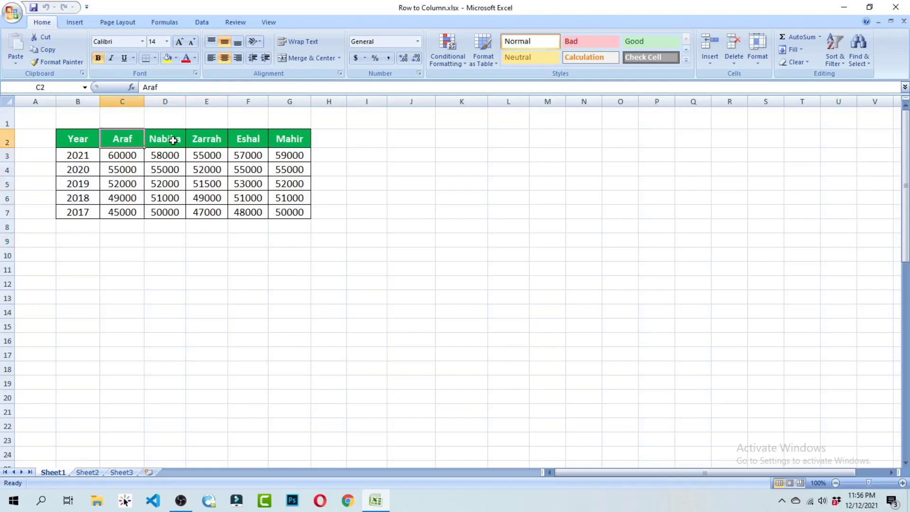
click(173, 140)
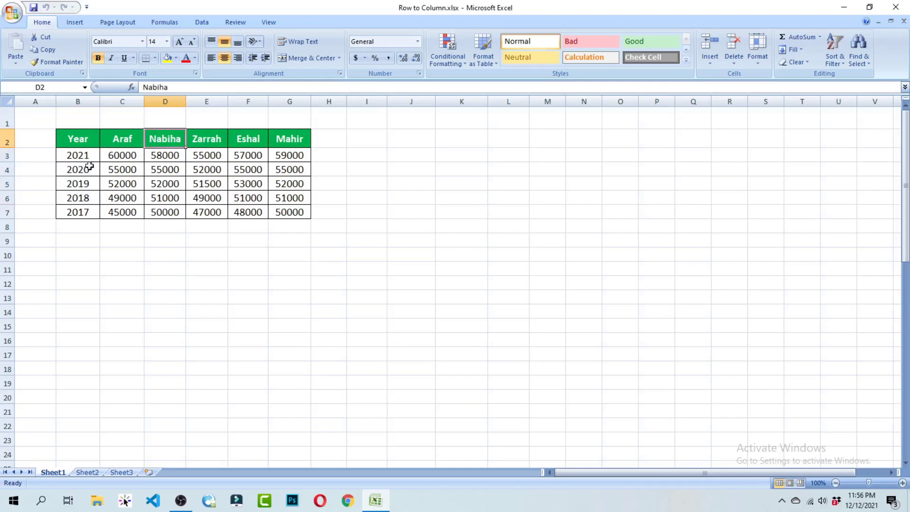
drag(137, 160, 134, 206)
click(129, 230)
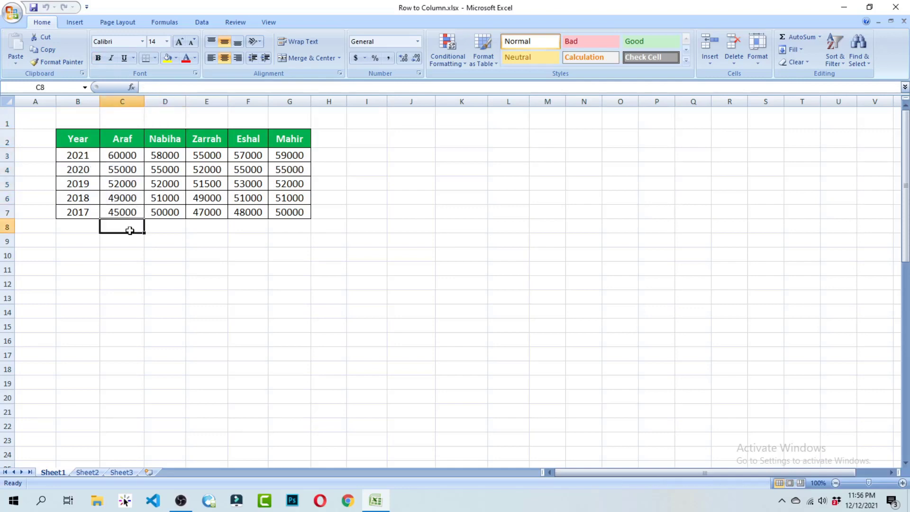
drag(68, 138, 284, 139)
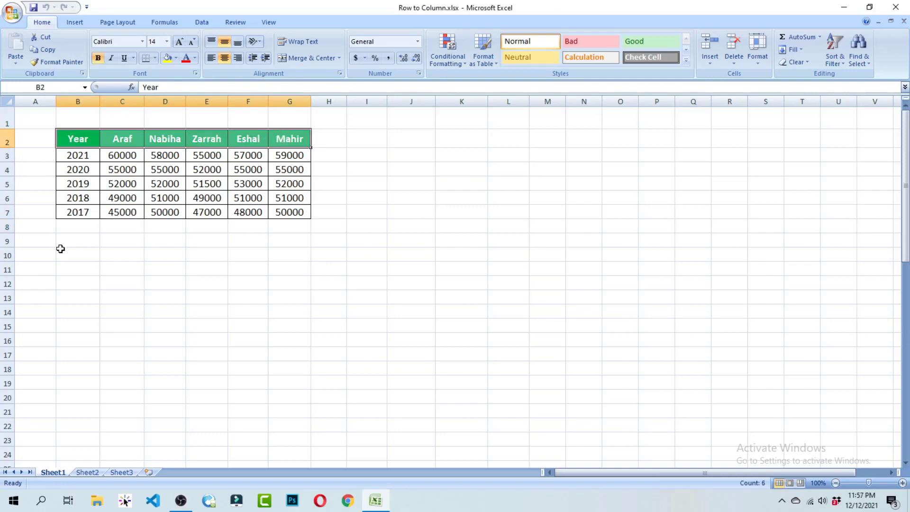
click(83, 155)
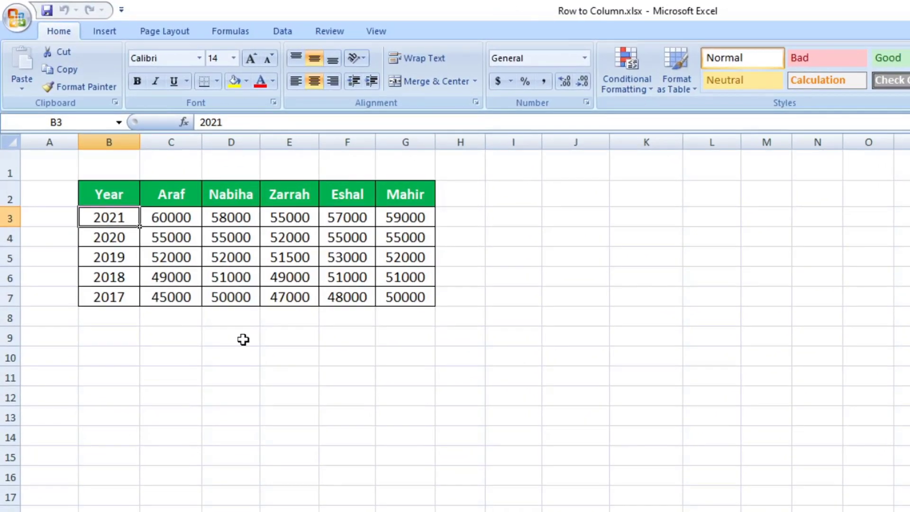
click(122, 194)
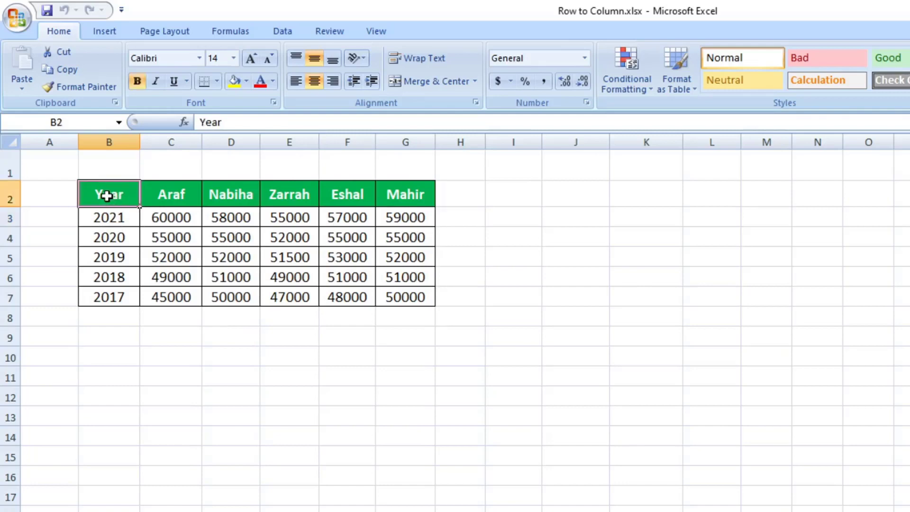
- Copy the whole table in B2:G7, including its header row
drag(107, 196, 403, 293)
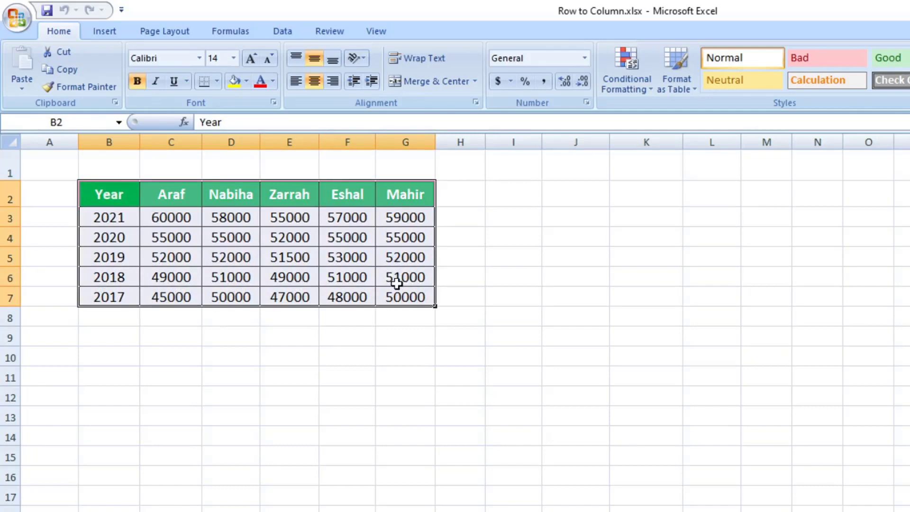
key(ctrl+c)
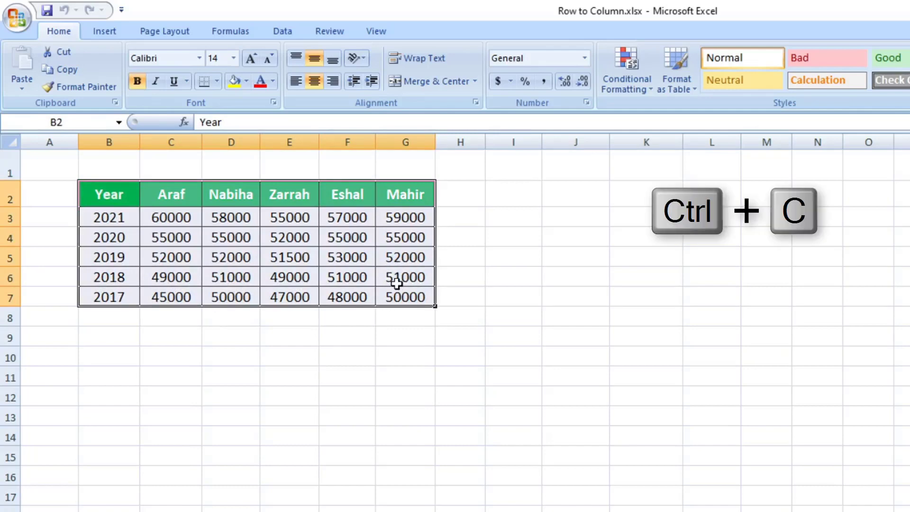
right_click(398, 218)
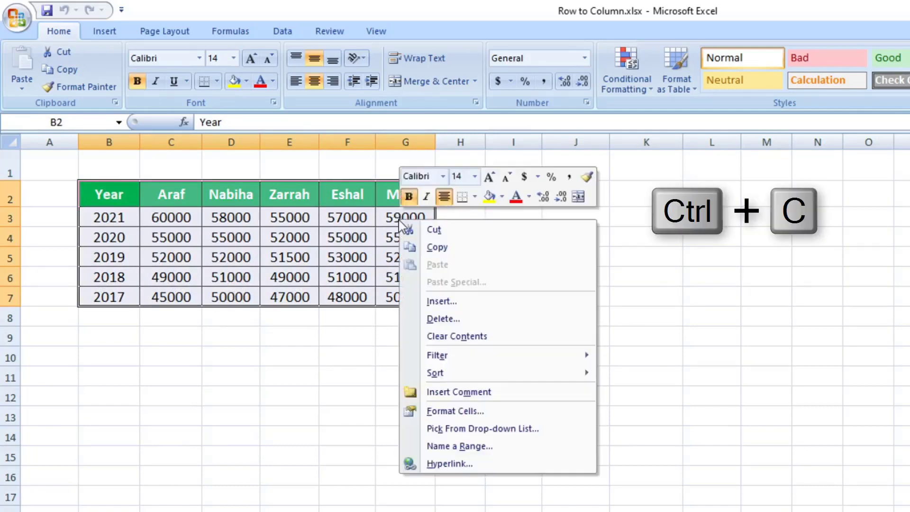
click(432, 250)
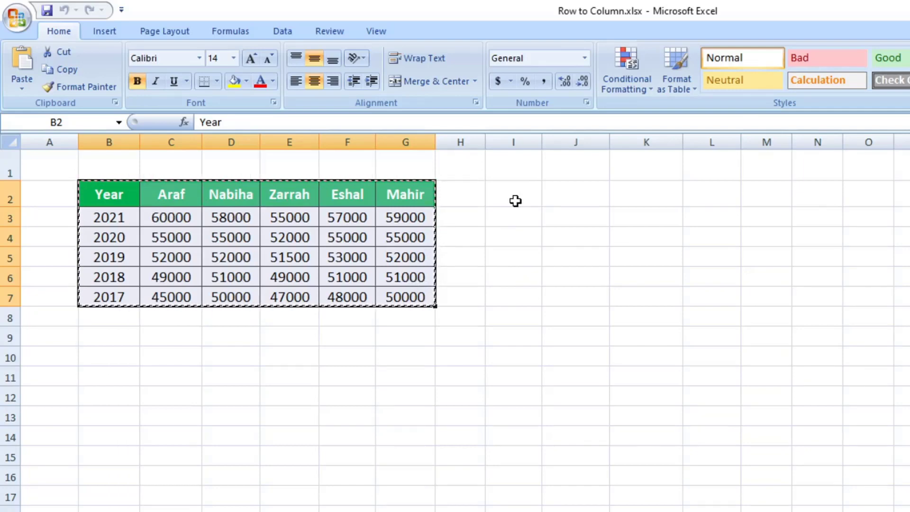
- Paste the copied table at cell I2 using Paste Special with the Transpose option
right_click(521, 198)
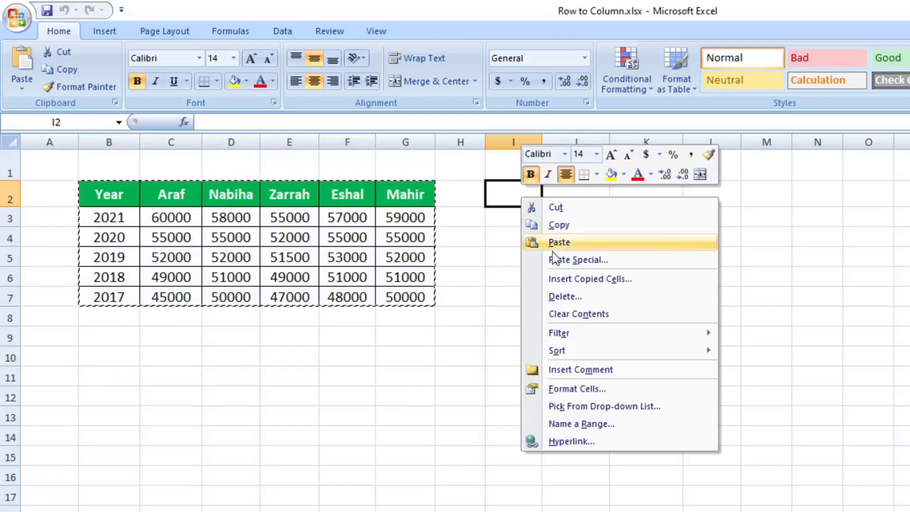
click(596, 260)
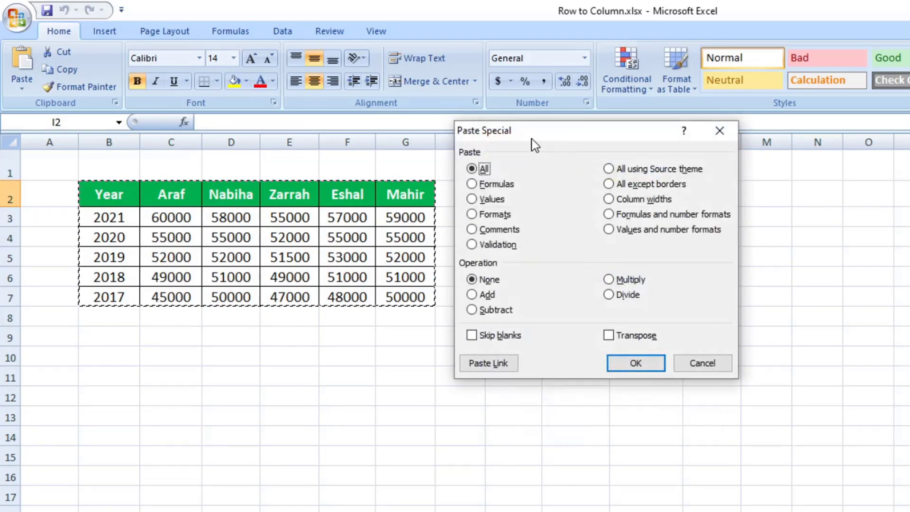
click(608, 336)
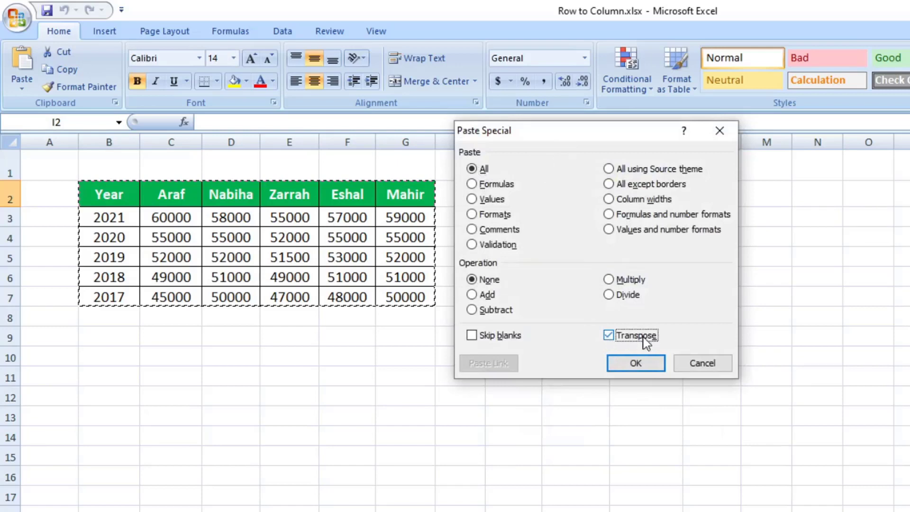
click(635, 363)
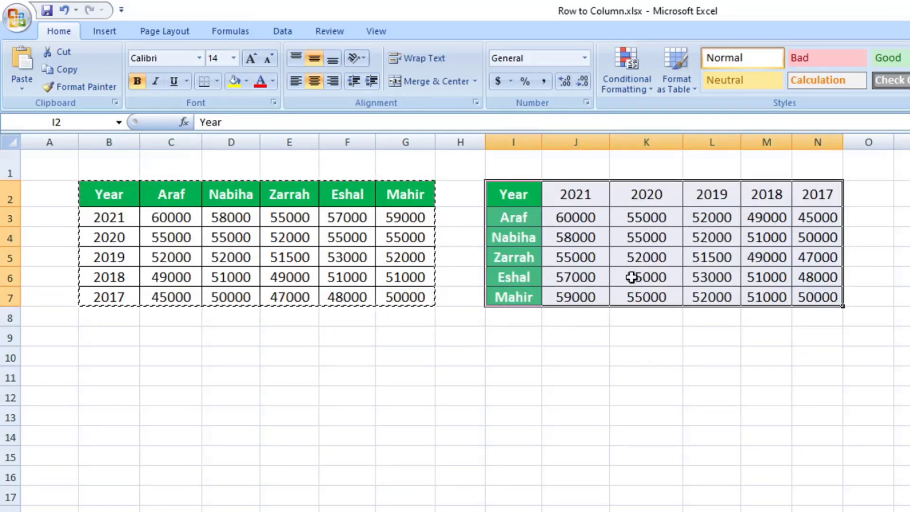
click(614, 280)
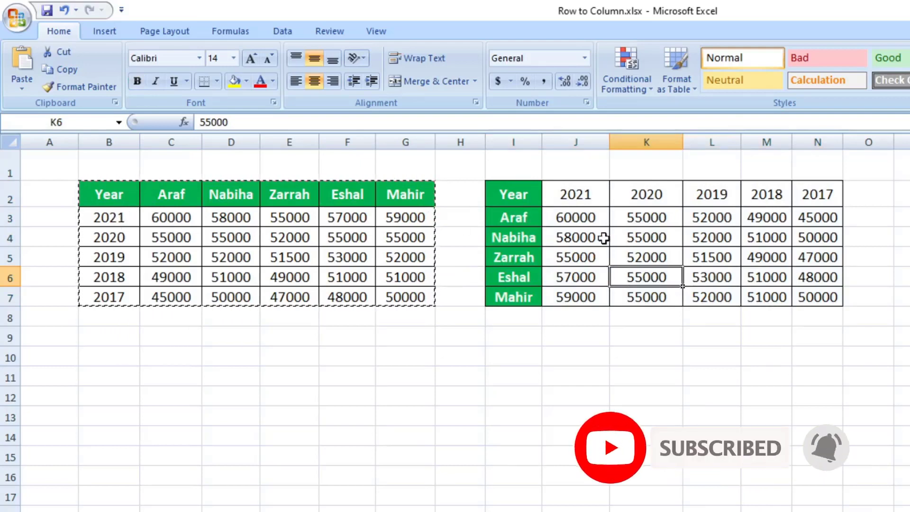
click(654, 193)
click(711, 192)
click(808, 192)
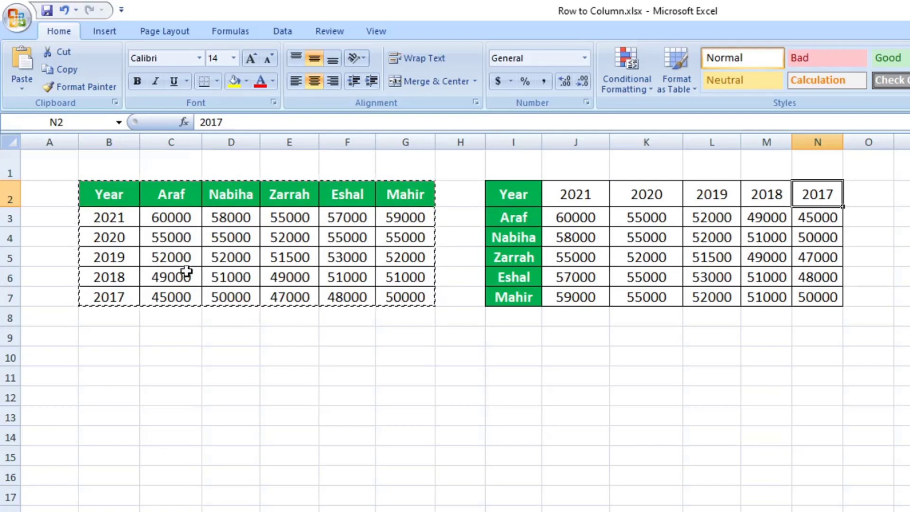
- Clear the copy selection and set the original table's 2021 figure in C3 to 62000
click(182, 218)
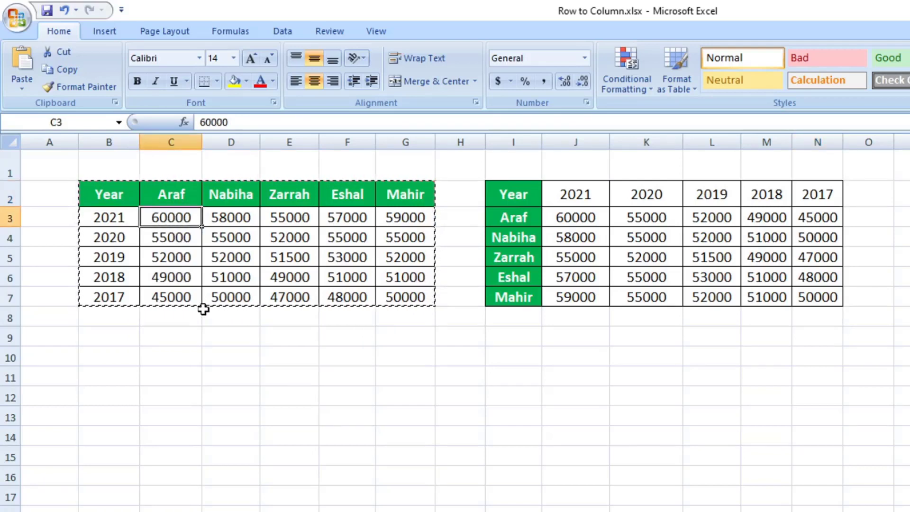
key(Escape)
text(6200)
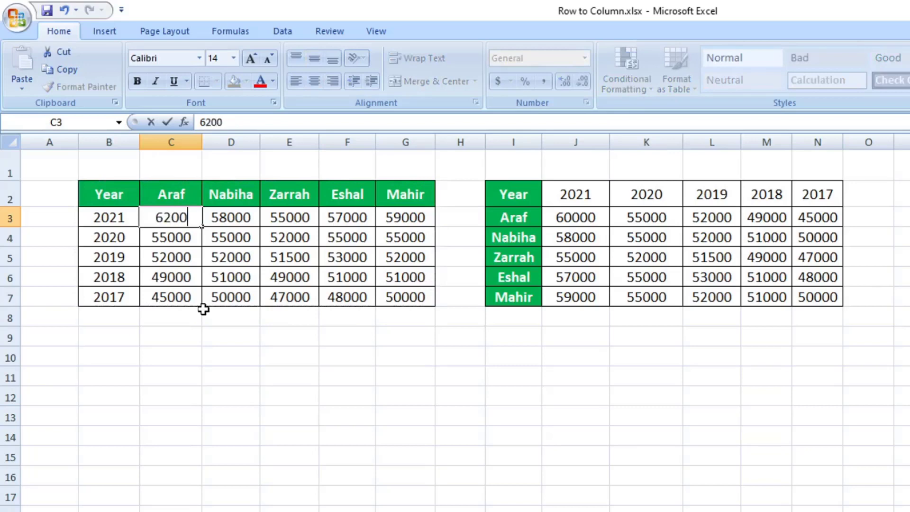
text(0)
key(Tab)
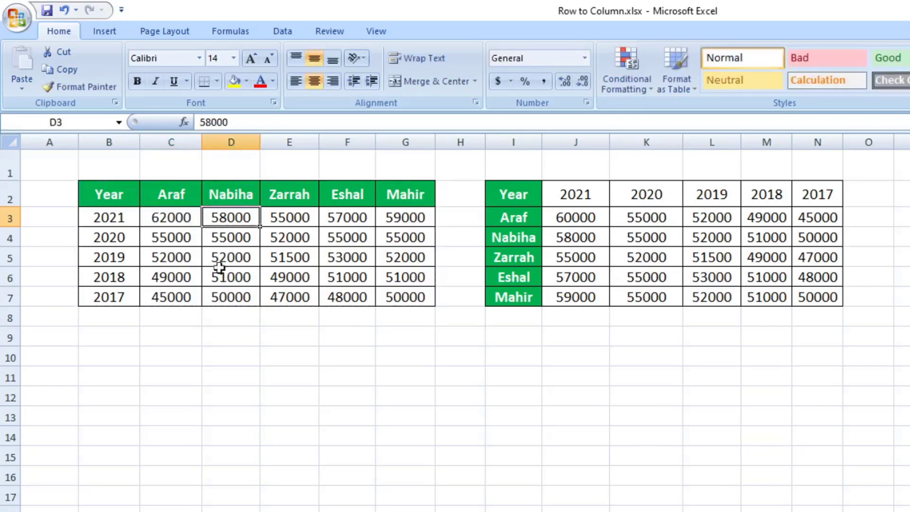
- Compare cell C3 of the original table with its counterpart J3 in the transposed copy to check whether the edit carries over
click(591, 218)
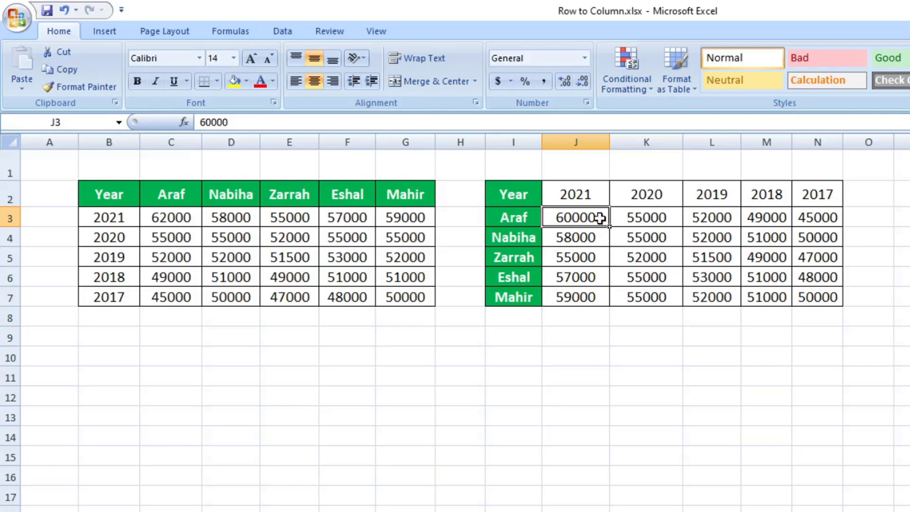
click(191, 220)
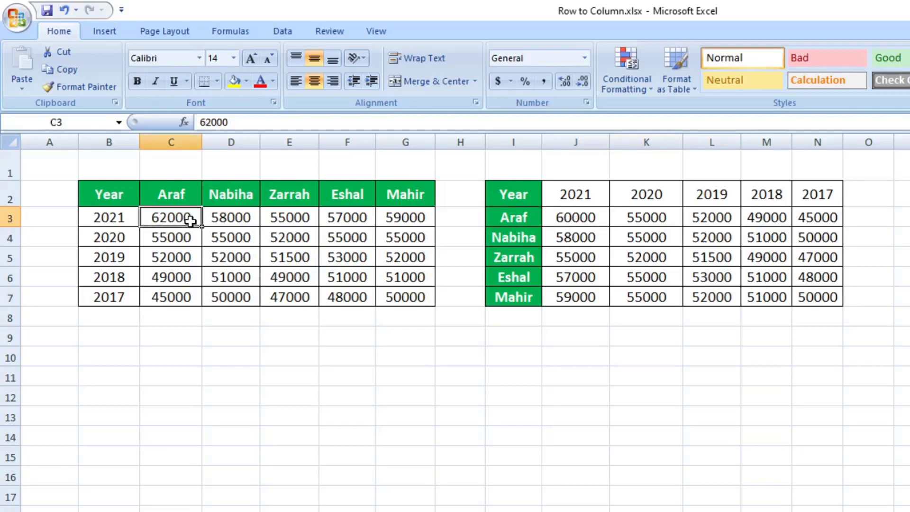
click(599, 218)
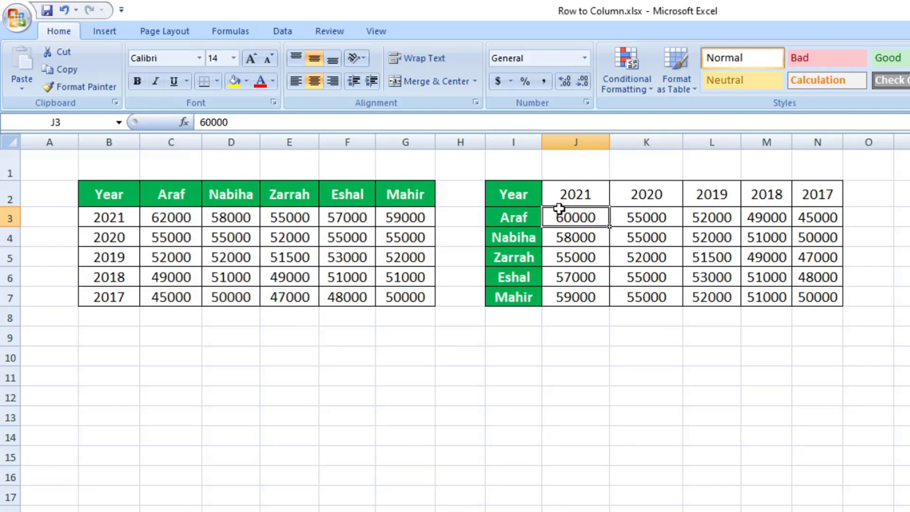
click(174, 219)
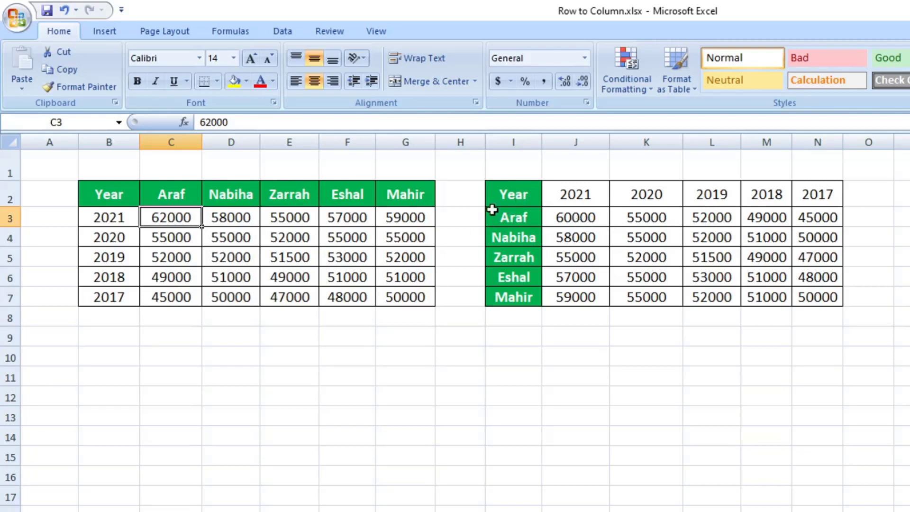
drag(511, 194, 803, 300)
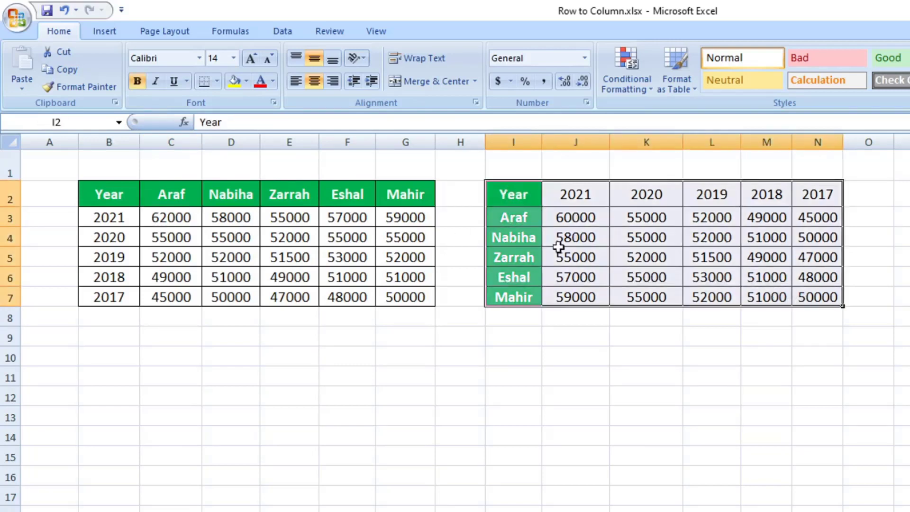
click(559, 251)
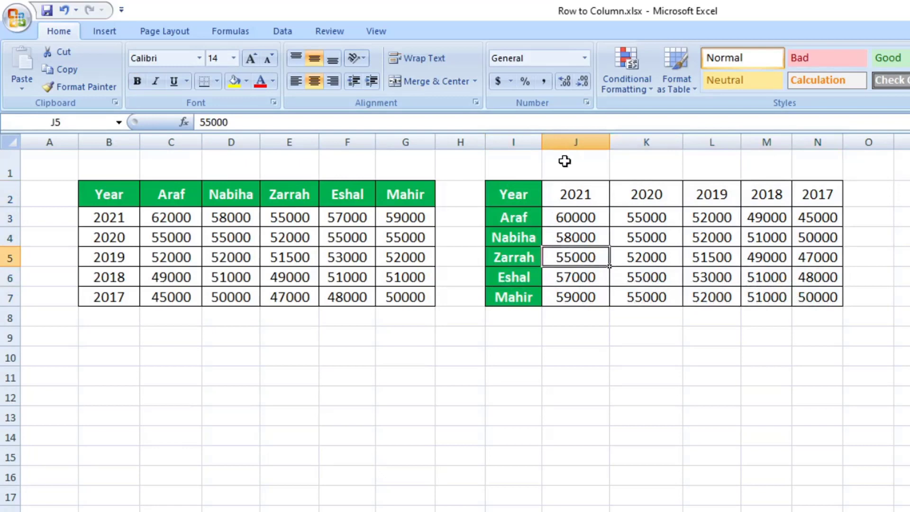
click(562, 219)
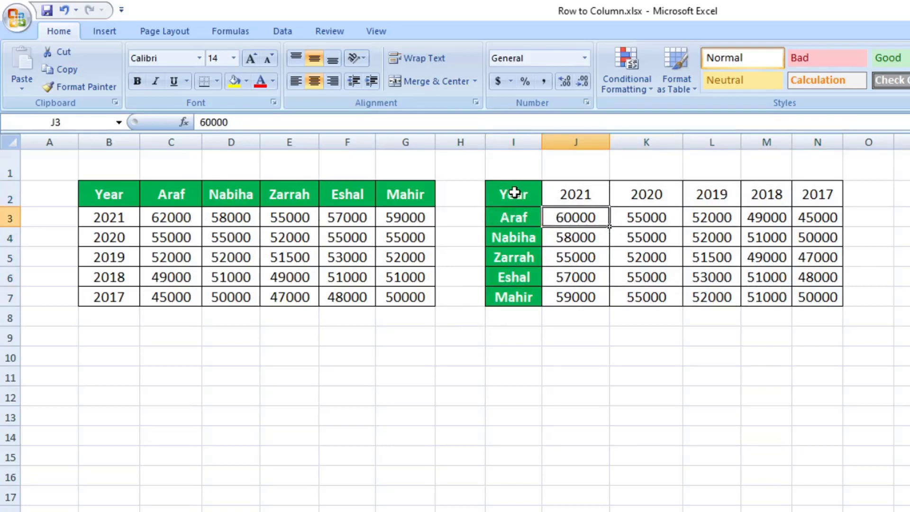
drag(515, 192, 799, 291)
click(246, 392)
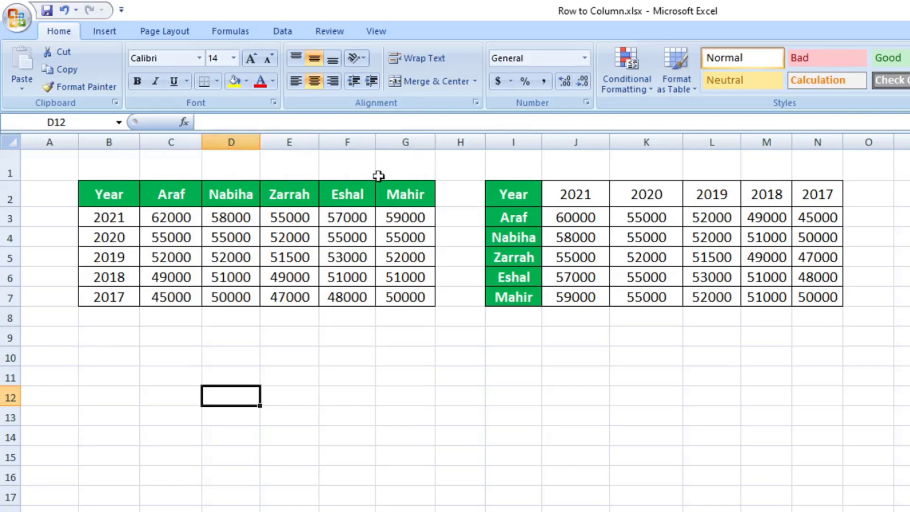
- Count the rows of the original table from the Year header down to 2017
click(95, 193)
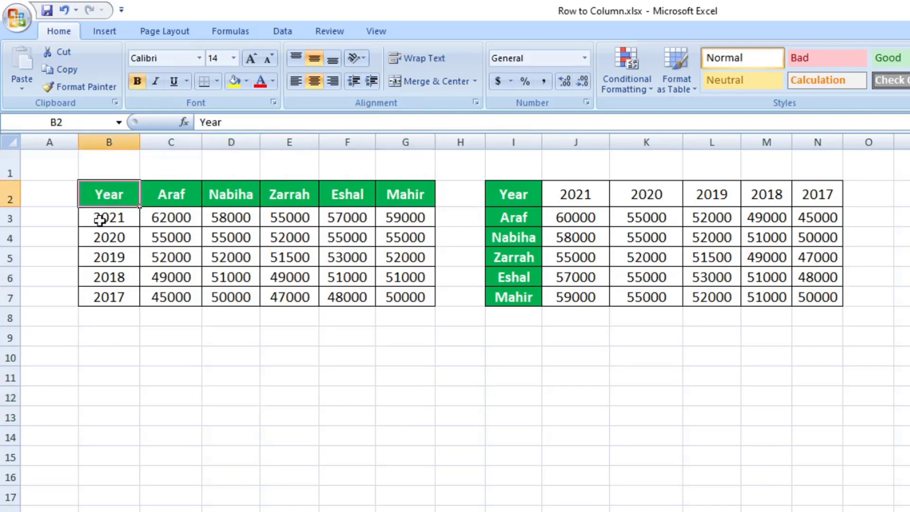
click(98, 218)
click(98, 237)
click(101, 256)
click(98, 279)
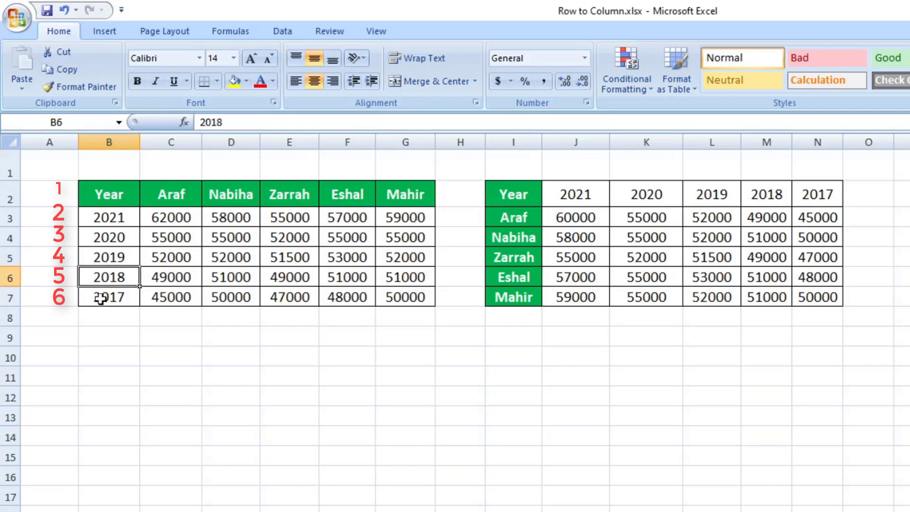
click(101, 297)
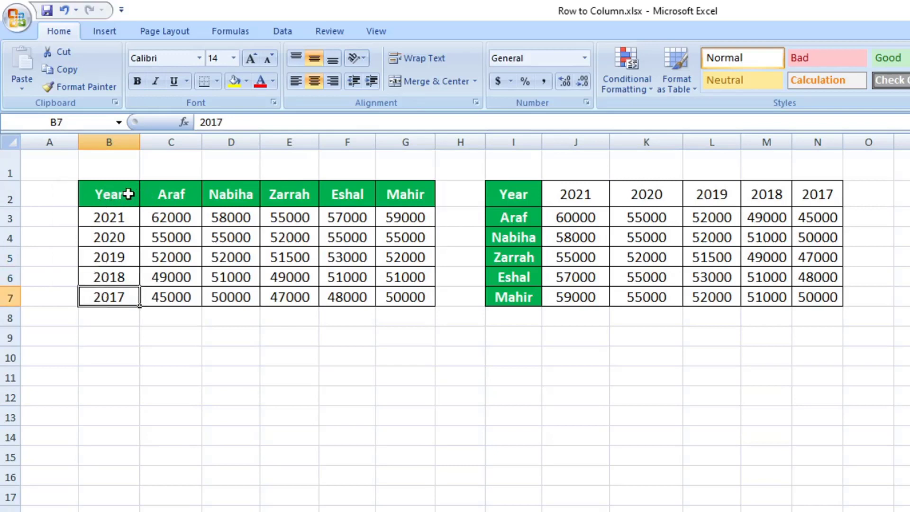
- Fill the range B10:G15 with the array formula =TRANSPOSE(B2:G7)
click(114, 357)
drag(136, 356, 404, 456)
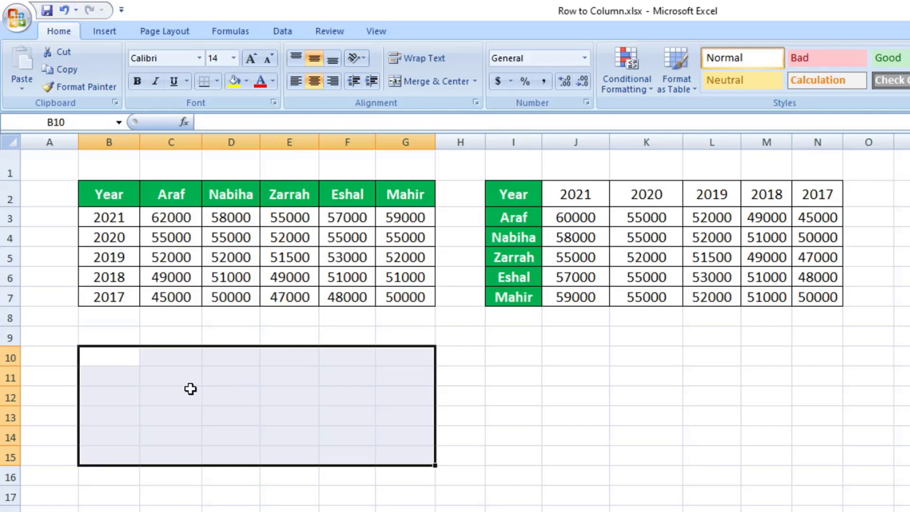
text(=)
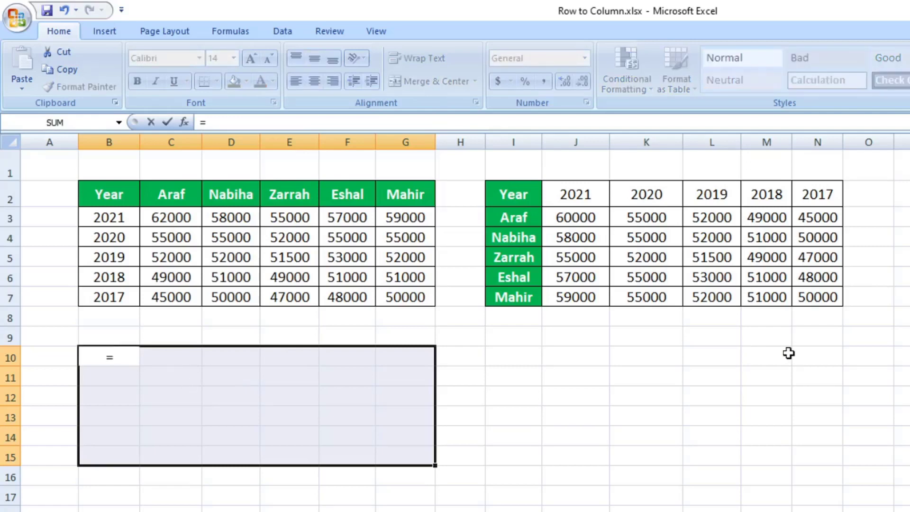
text(tran)
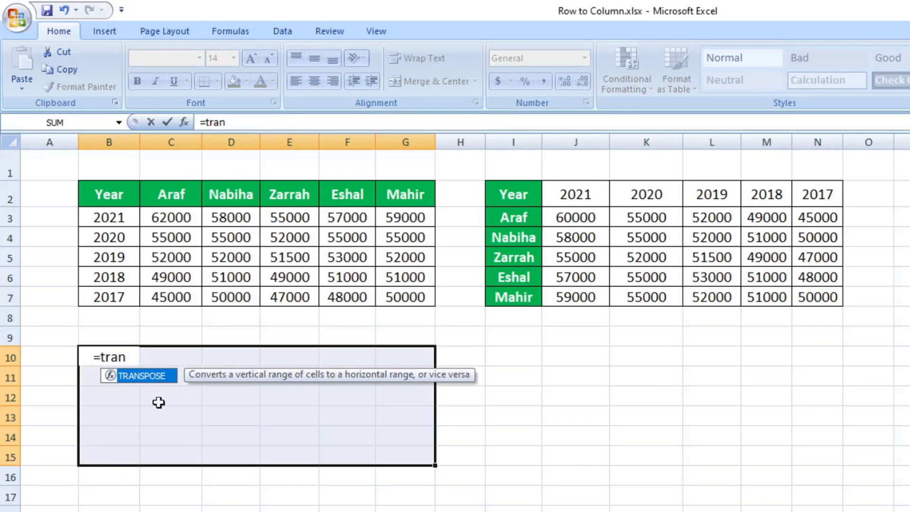
double_click(150, 378)
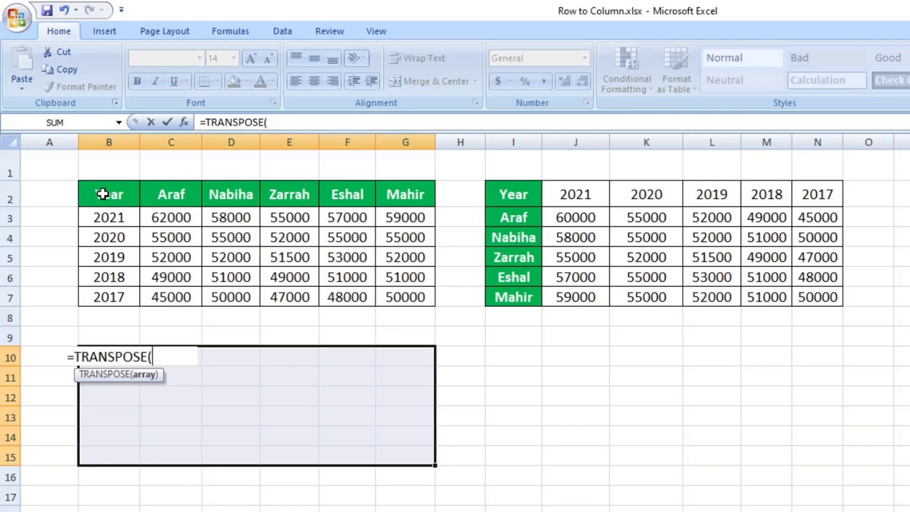
drag(101, 193, 407, 298)
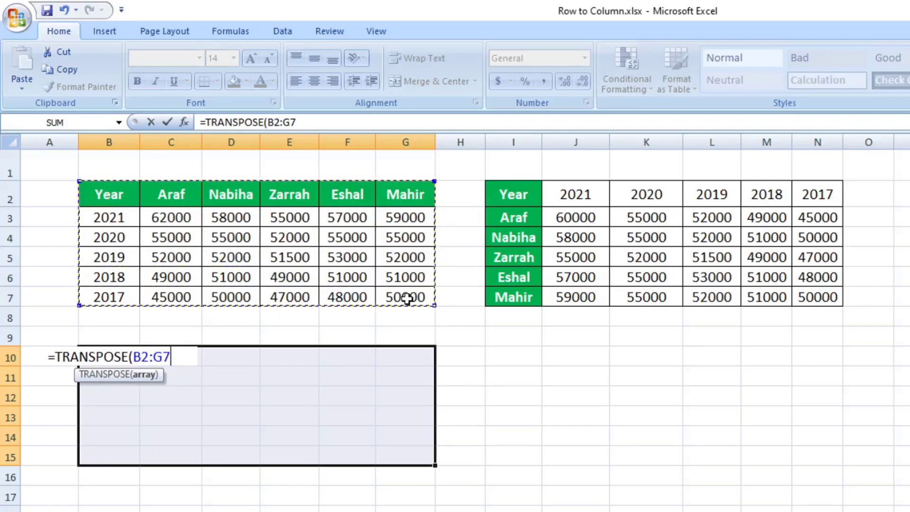
text())
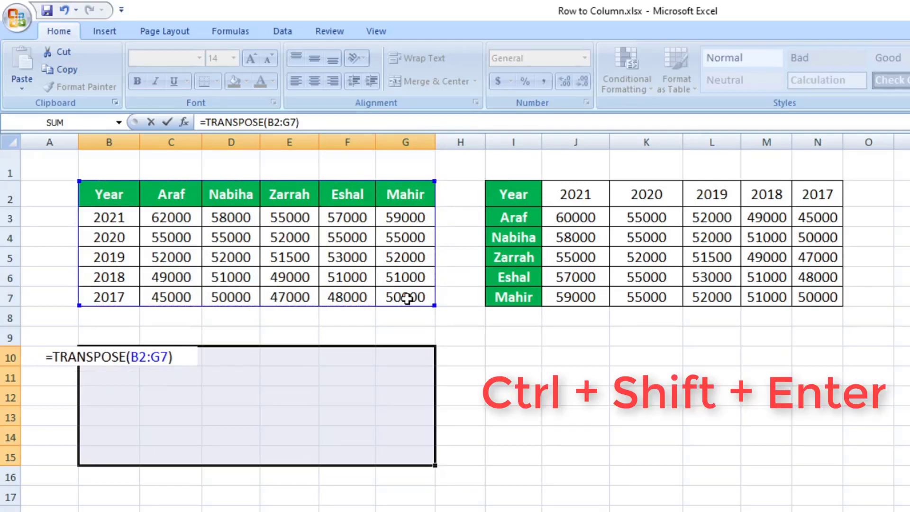
key(ctrl+shift+Return)
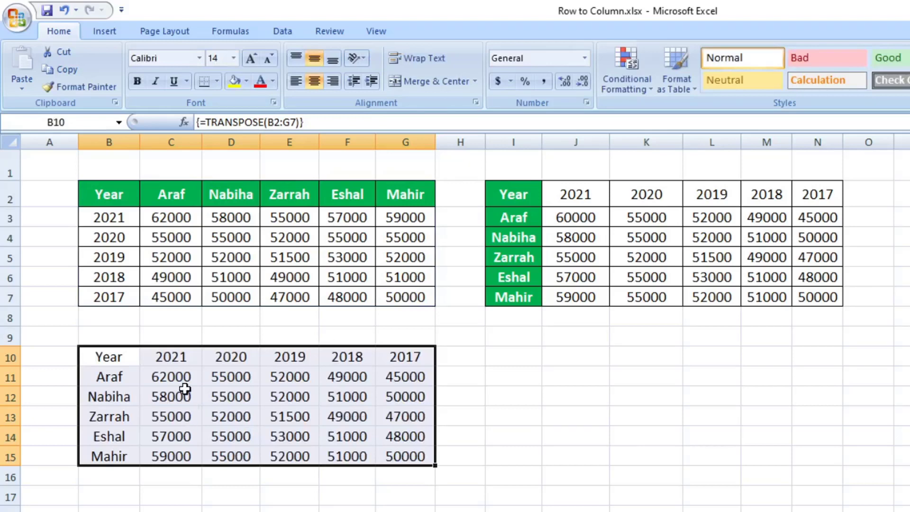
click(208, 401)
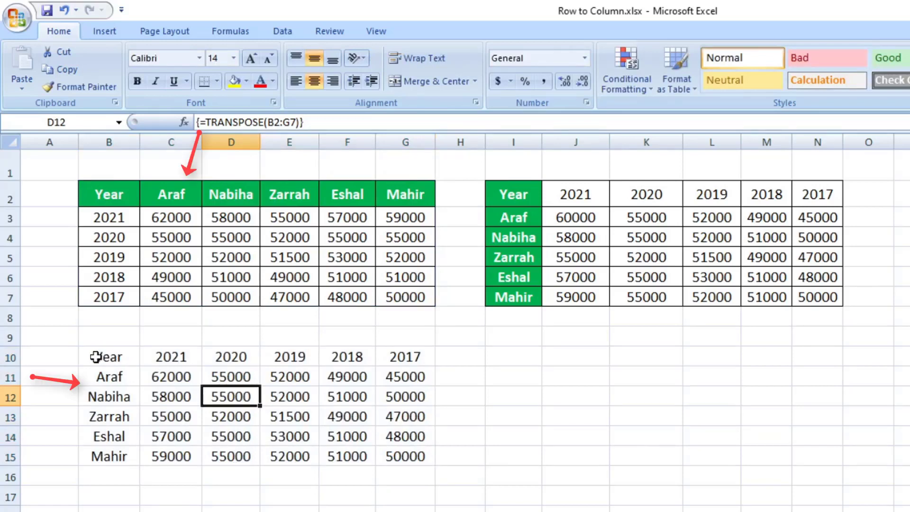
- Apply All Borders to the formula-based transposed table in B10:G15
drag(96, 357, 394, 454)
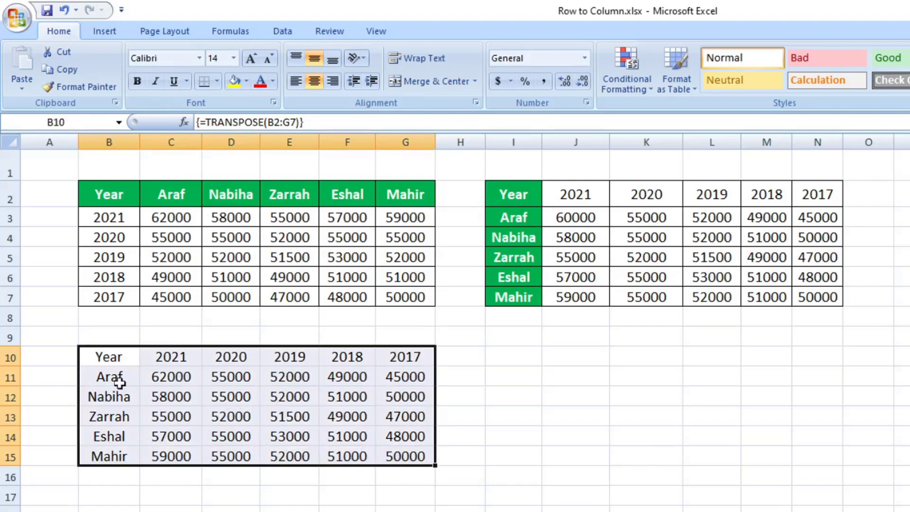
click(217, 83)
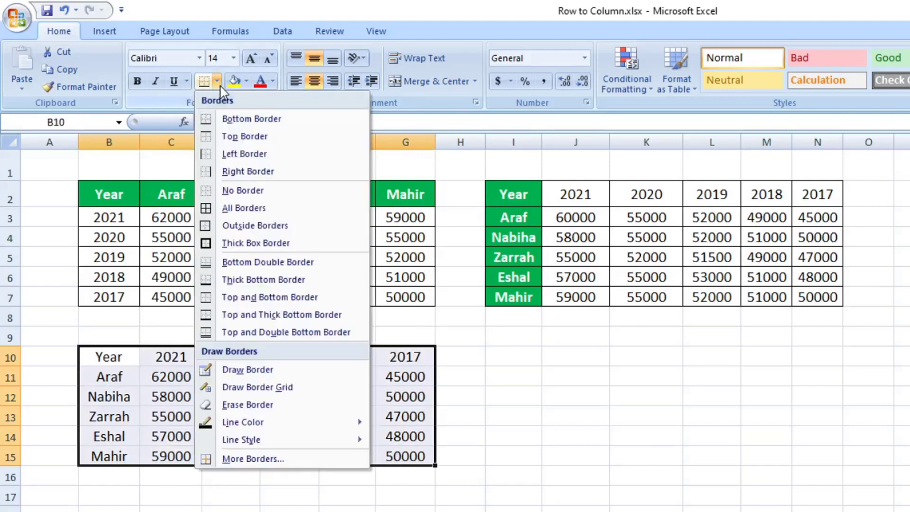
click(266, 207)
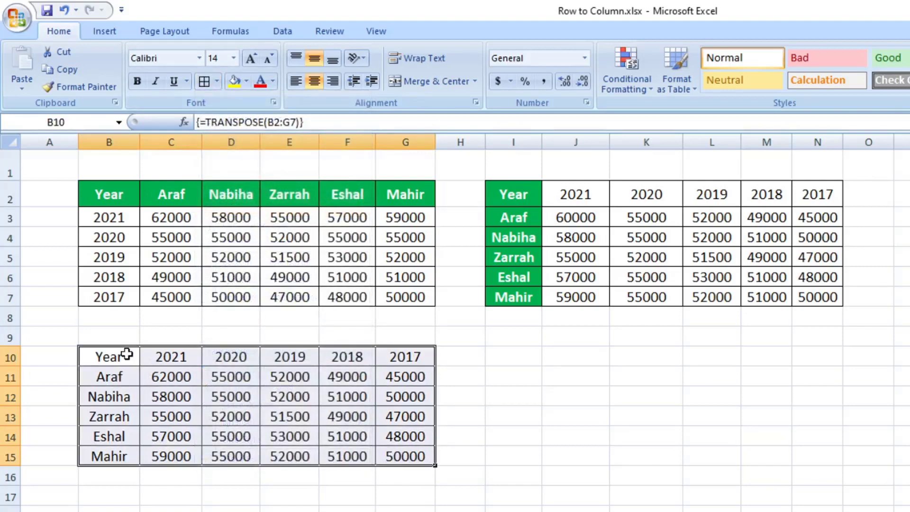
- Format the first column of the formula-based table, B10:B15, with a green fill and bold white text
drag(127, 354, 122, 456)
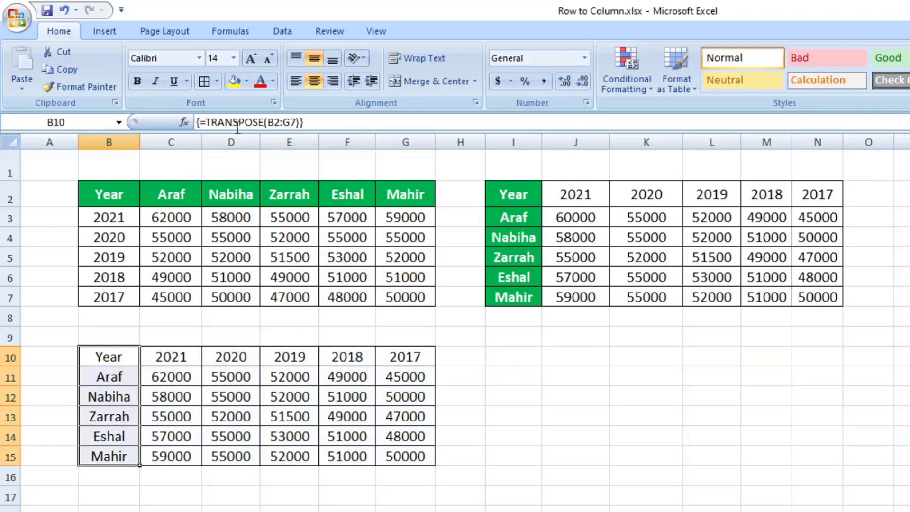
click(247, 81)
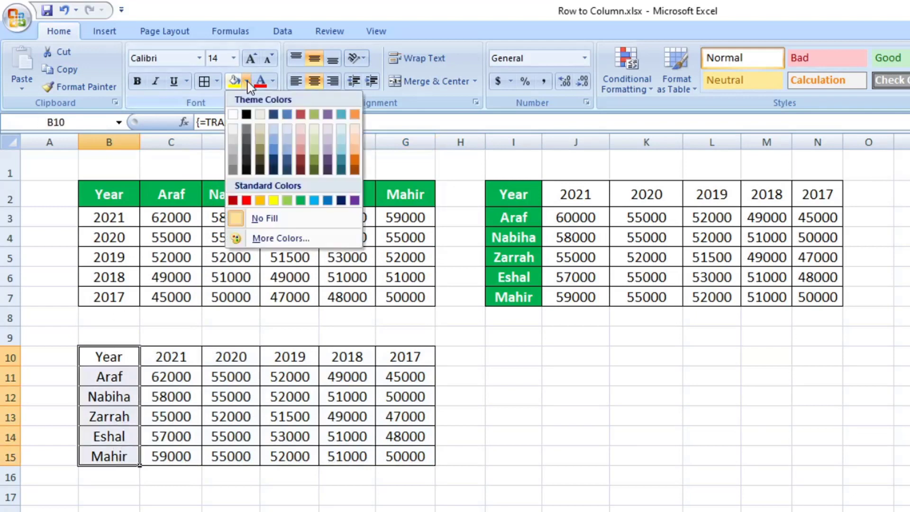
click(299, 200)
click(273, 82)
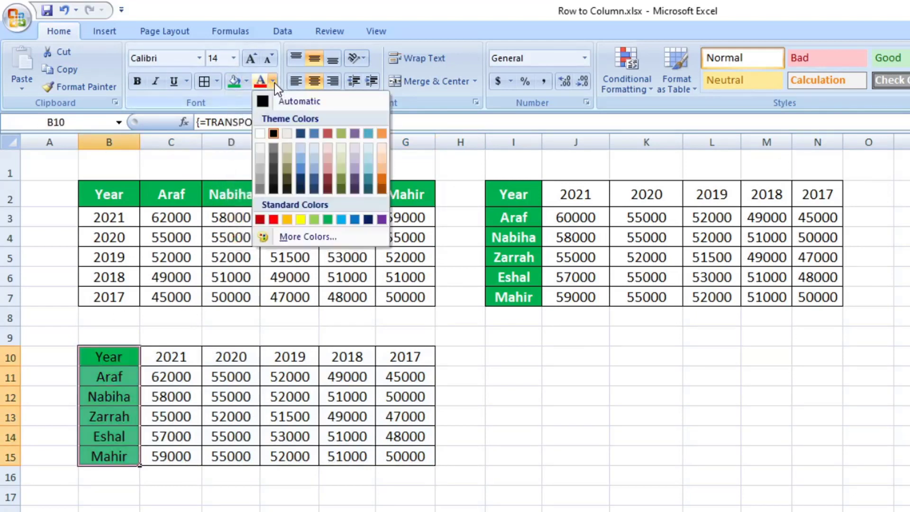
click(262, 133)
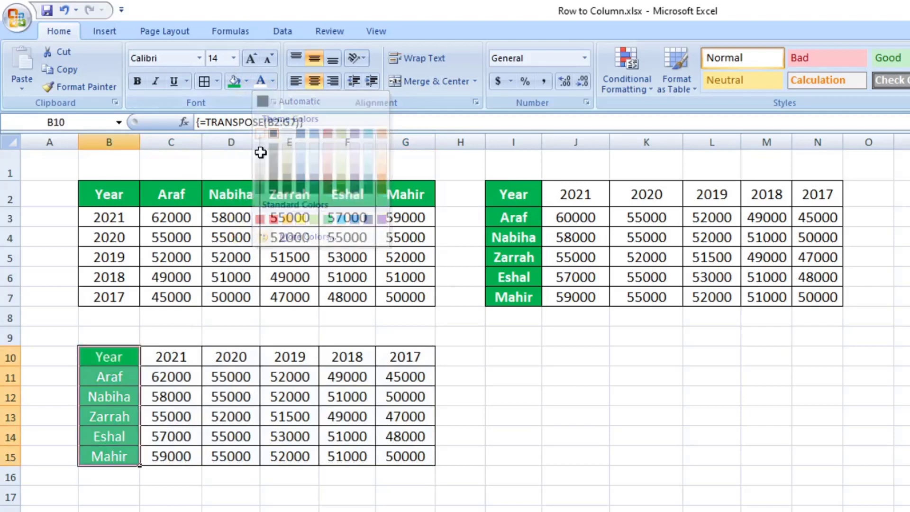
click(137, 83)
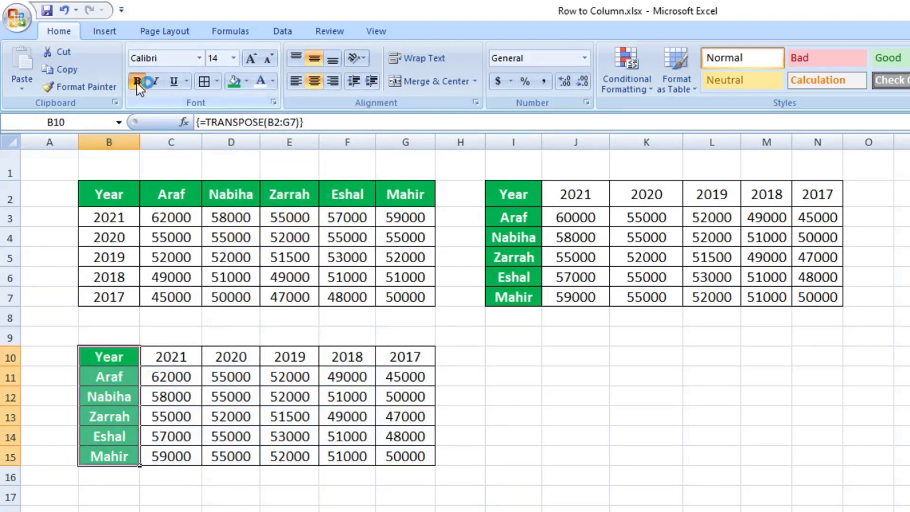
click(174, 435)
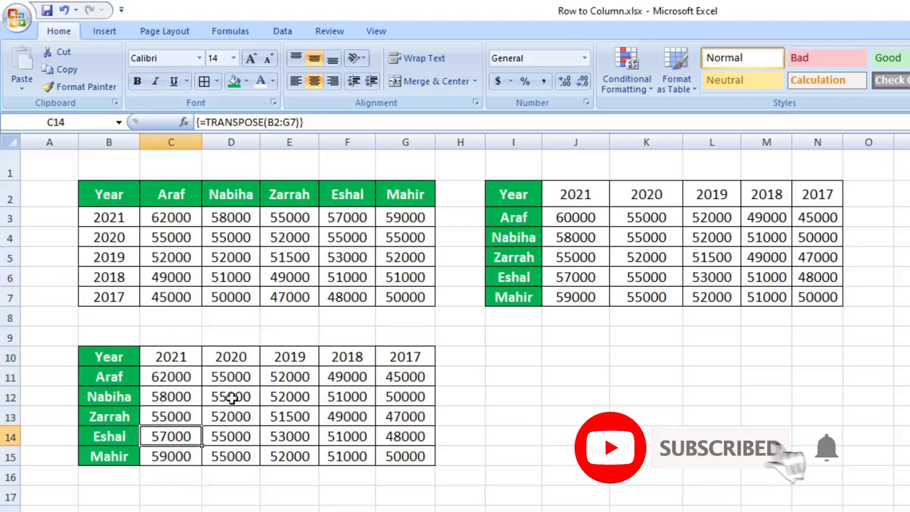
click(231, 356)
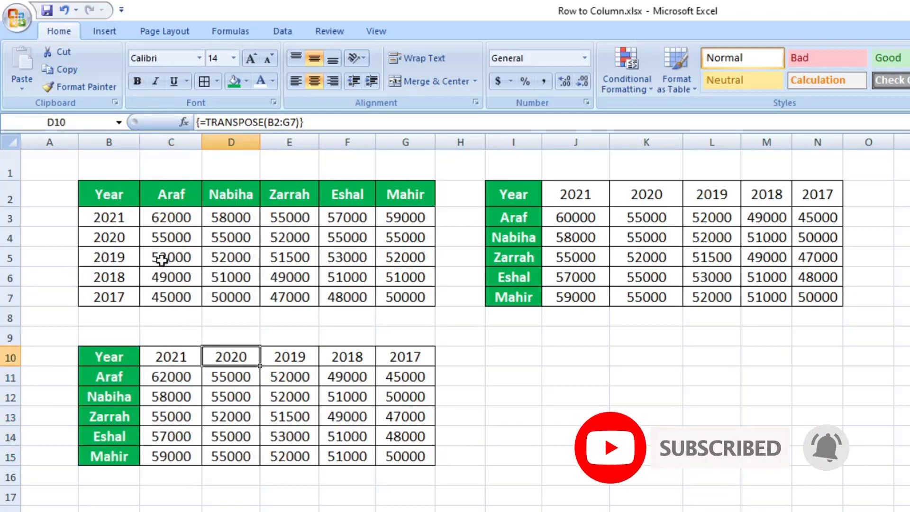
- Set C3 in the original table to 60000 and check the linked cell C11 in the formula-based table
click(174, 217)
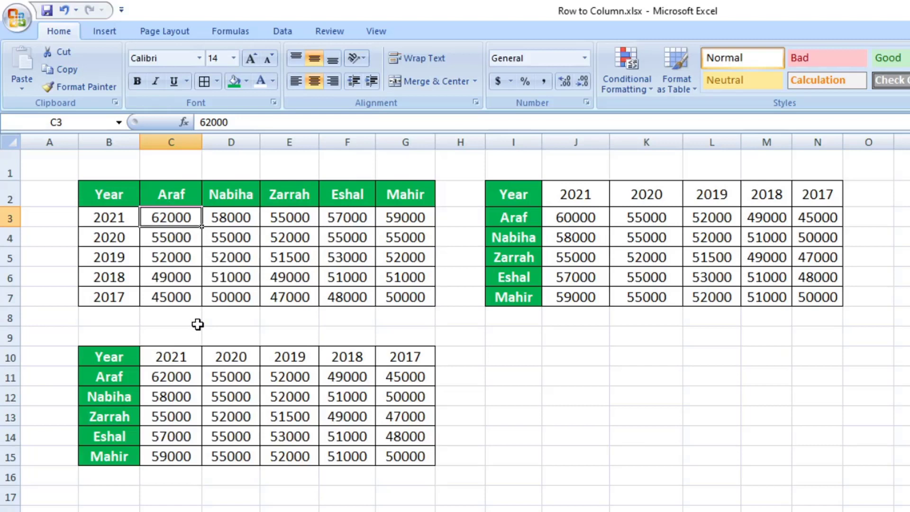
text(60000)
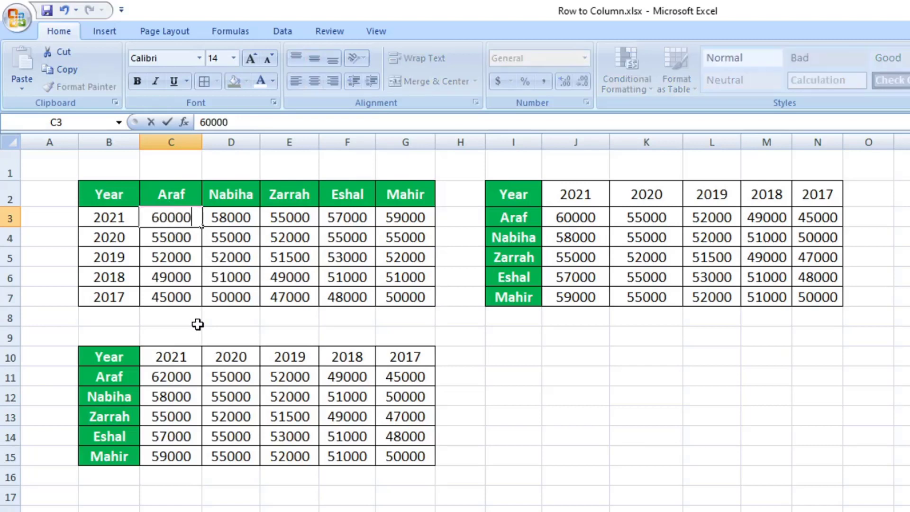
key(Tab)
click(173, 380)
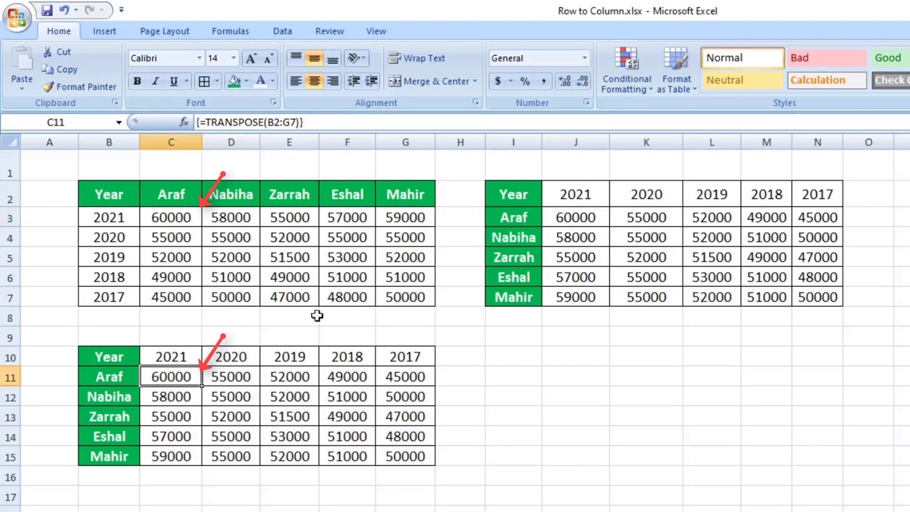
- Set the original table's 2017 figure in G7 to 57000 and check its linked counterpart G15
click(405, 297)
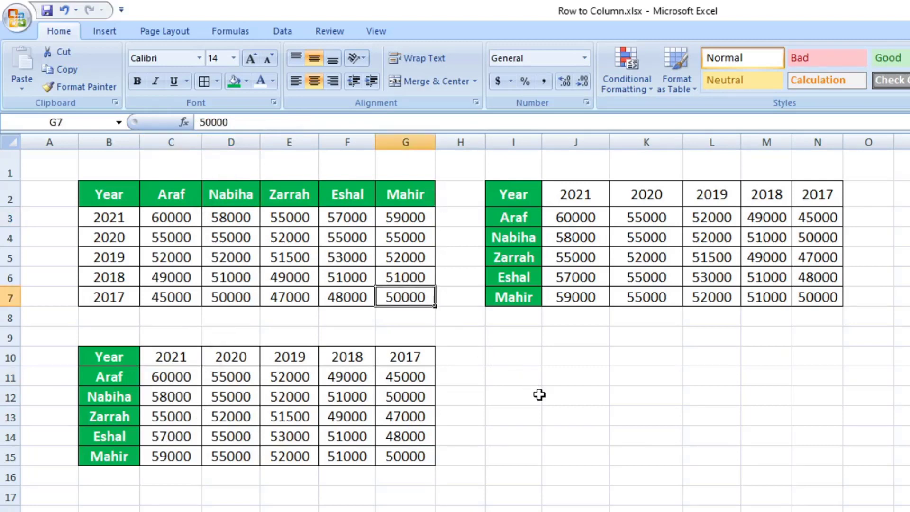
text(57000)
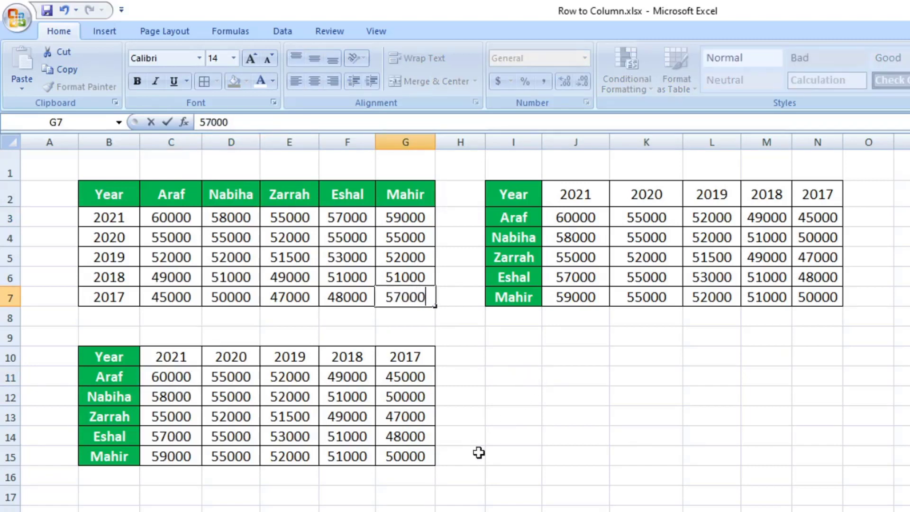
key(Tab)
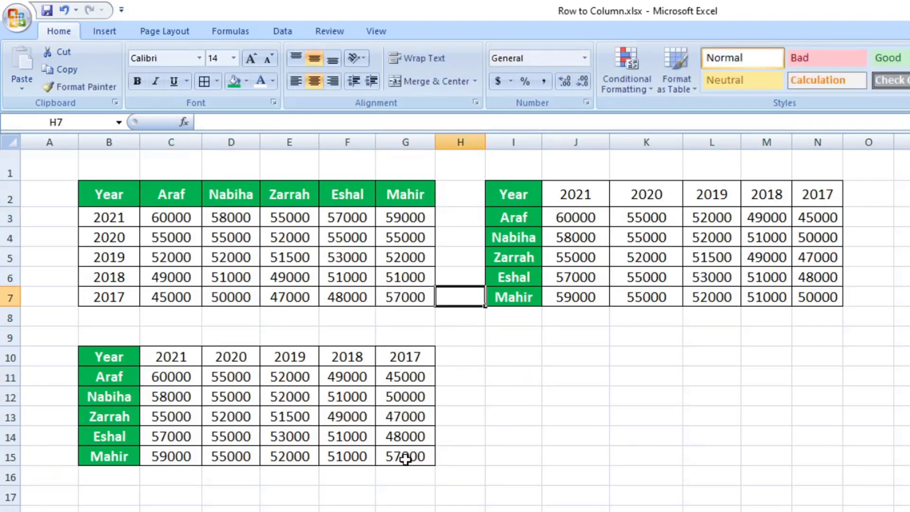
click(405, 456)
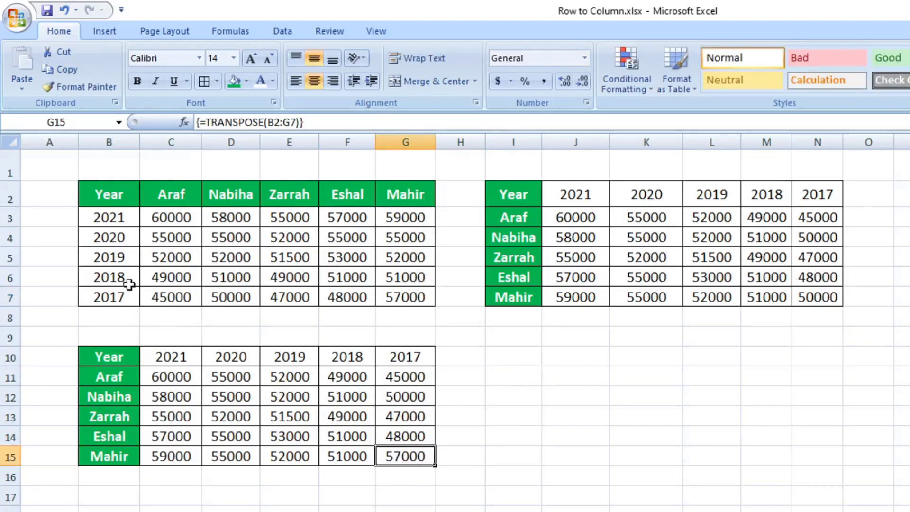
- Compare the original table B2:G7 with the TRANSPOSE formula table in B10:G15
drag(114, 197, 398, 298)
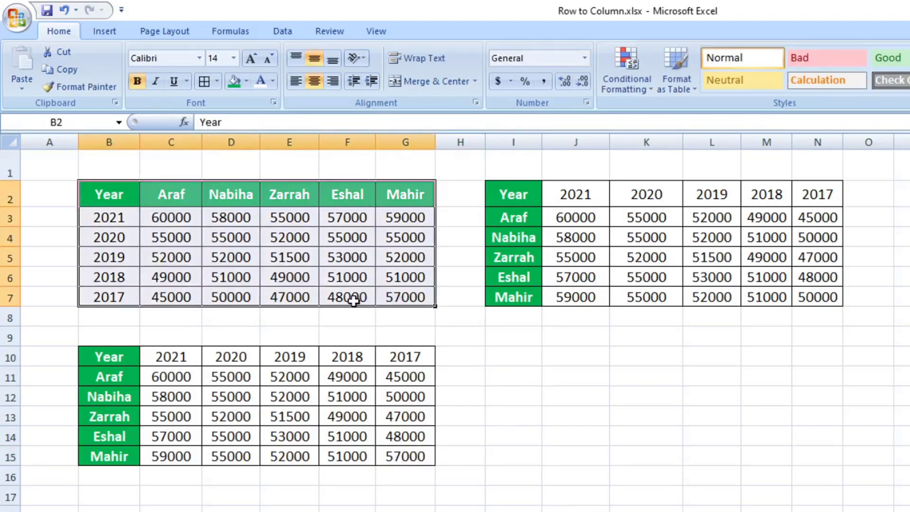
click(120, 193)
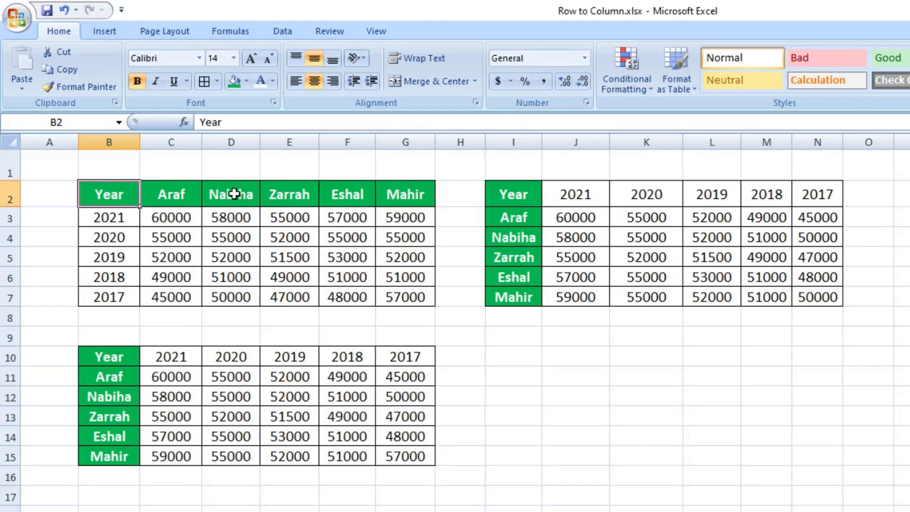
drag(113, 364, 366, 453)
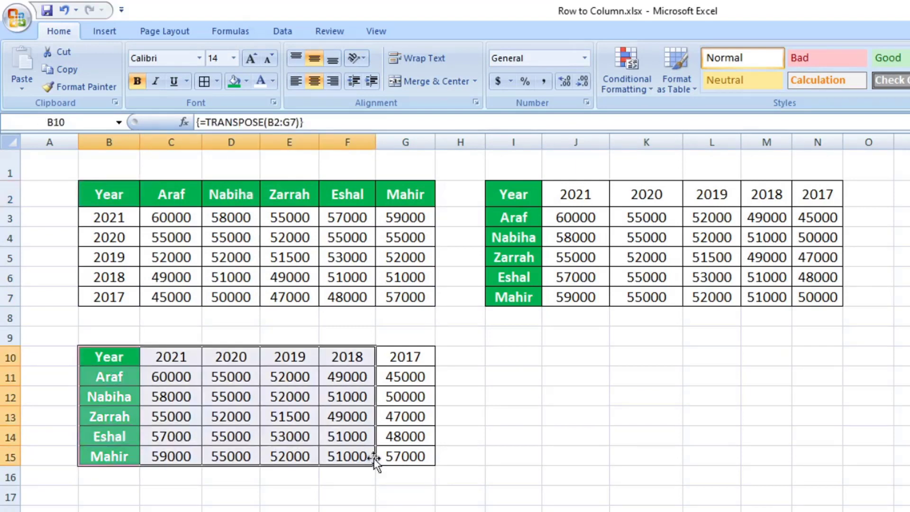
click(239, 449)
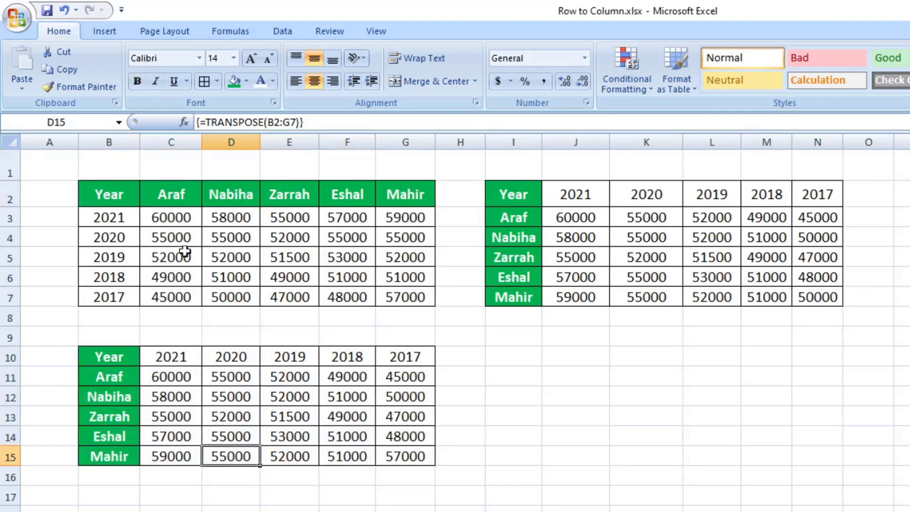
click(165, 219)
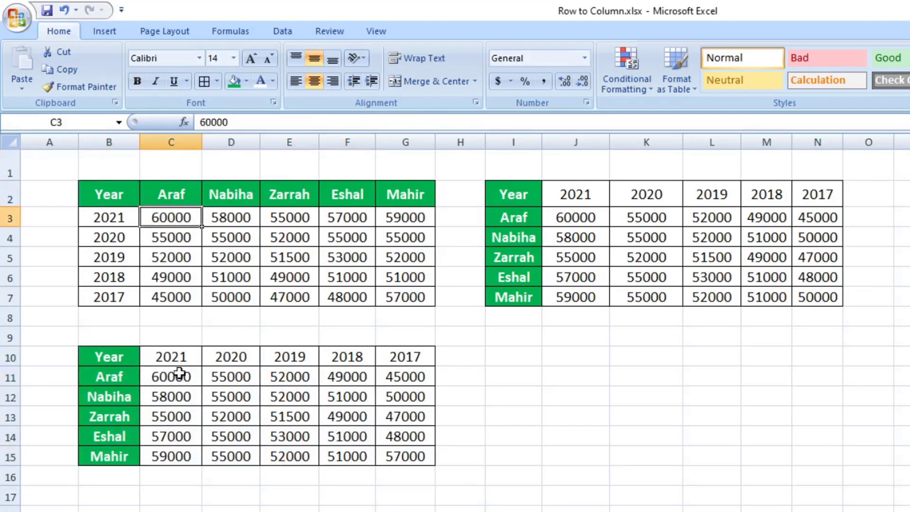
drag(128, 353, 380, 465)
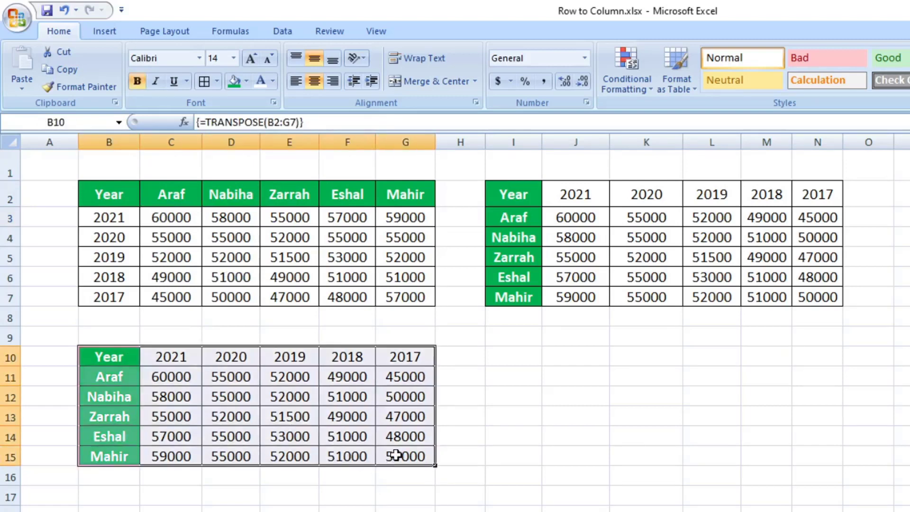
click(268, 420)
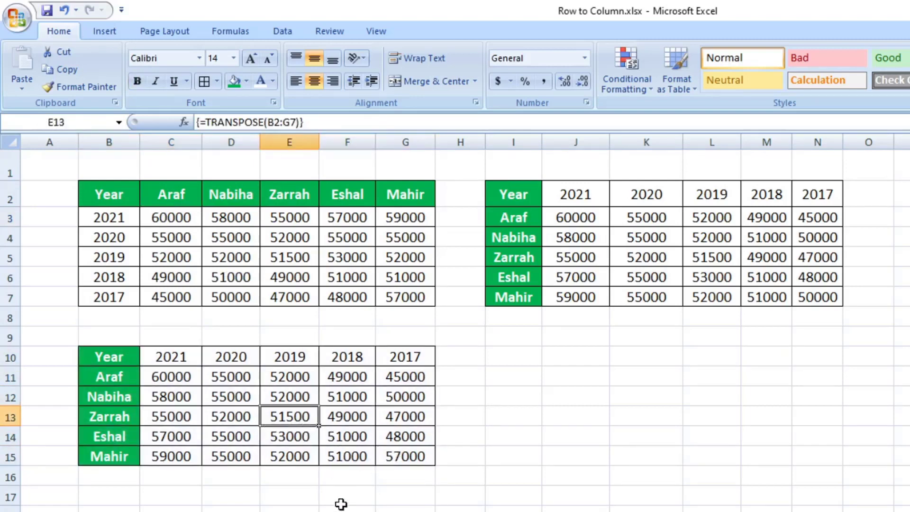